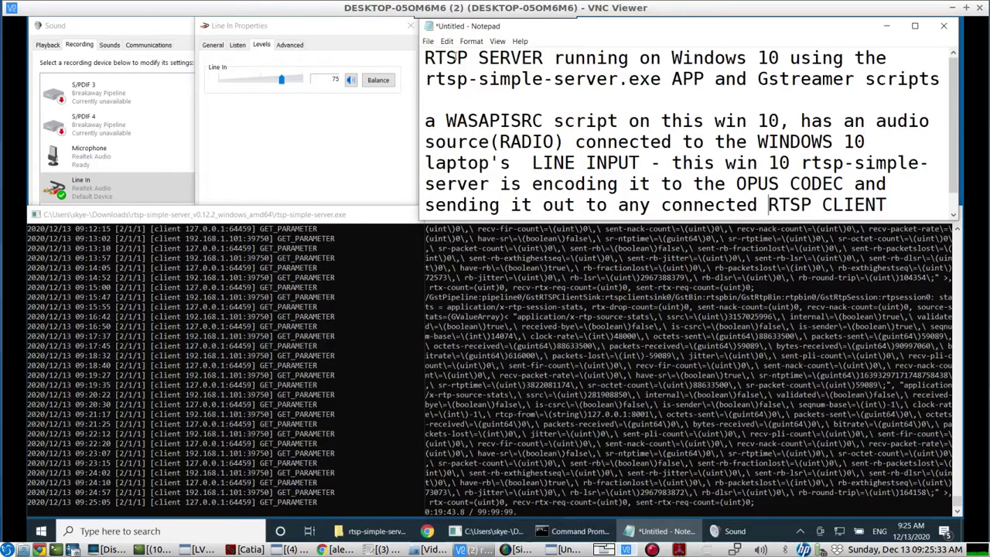
Step: Highlight the first two lines of the server notes and briefly view the rtsp-simple-server folder
{"action": "left_click_drag", "start_coordinate": [425, 58], "coordinate": [785, 56]}
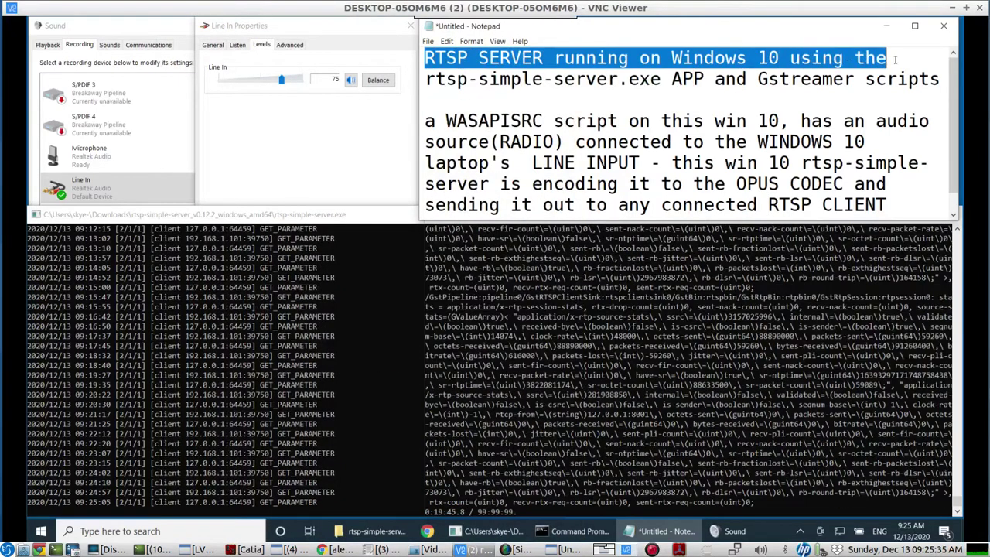
{"action": "left_click_drag", "start_coordinate": [895, 60], "coordinate": [936, 80]}
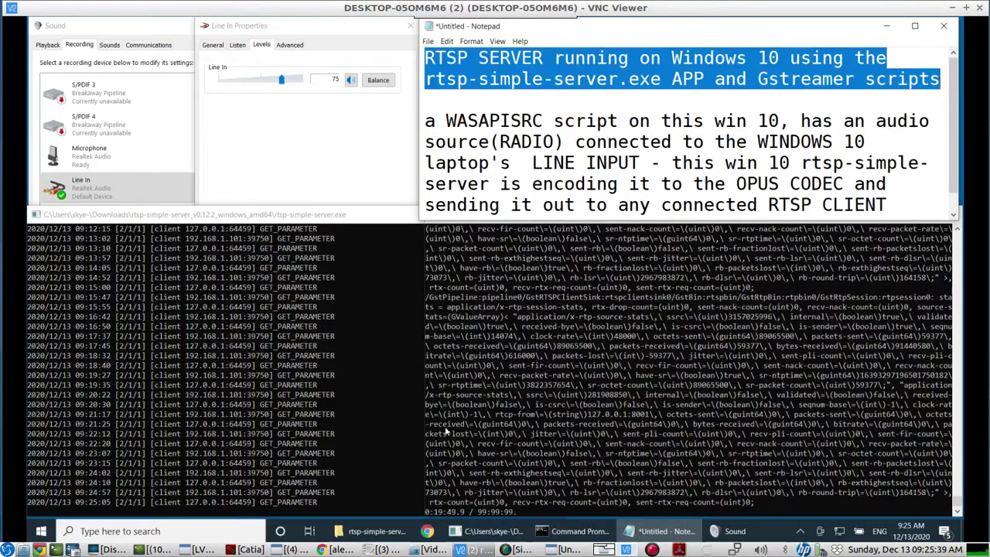
{"action": "left_click", "coordinate": [379, 531]}
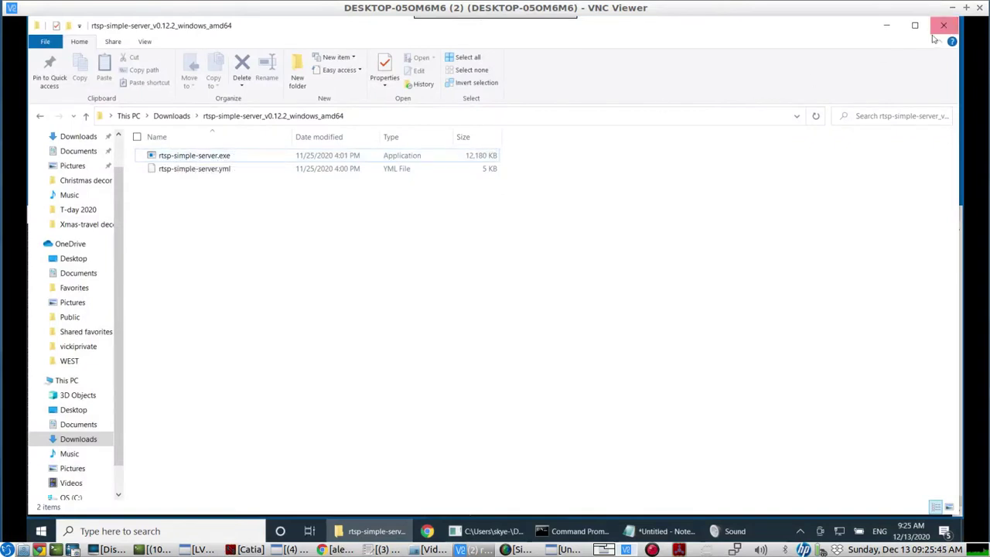
{"action": "left_click", "coordinate": [374, 534]}
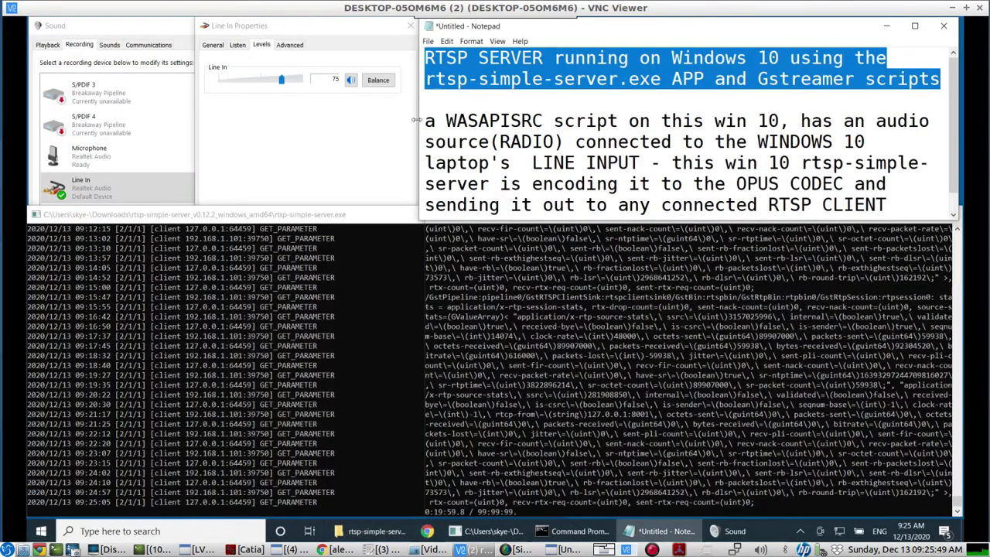
Step: Highlight the WASAPISRC script and radio audio source phrases, then show the Linux spectrum desktop
{"action": "left_click_drag", "start_coordinate": [424, 122], "coordinate": [774, 122]}
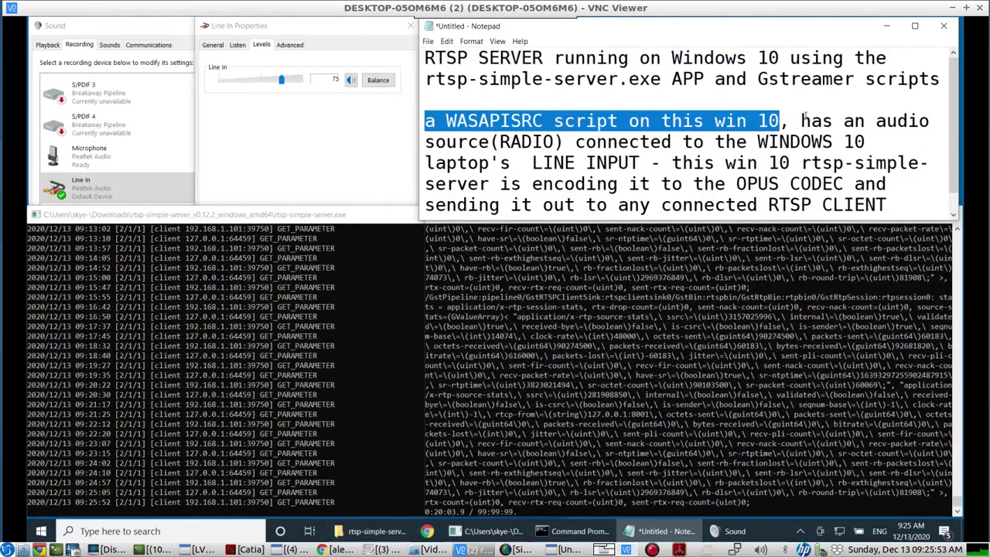
{"action": "left_click_drag", "start_coordinate": [801, 121], "coordinate": [672, 142]}
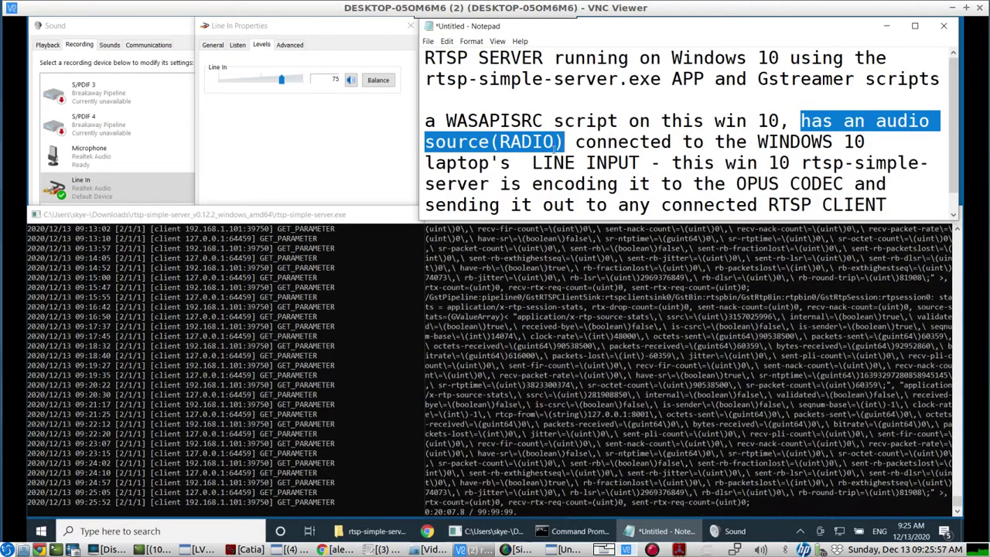
{"action": "key", "text": "ctrl+alt+Left"}
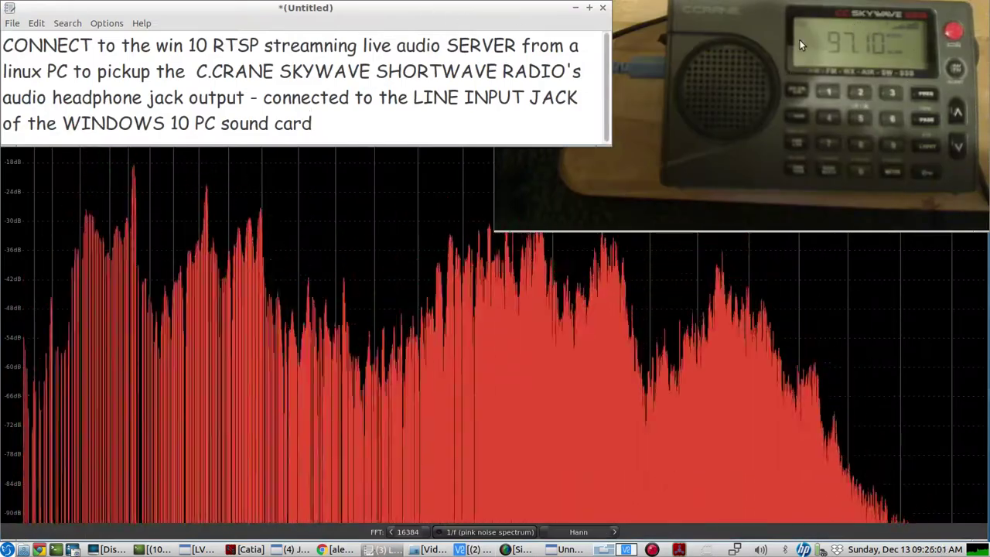
{"action": "key", "text": "ctrl+alt+Right"}
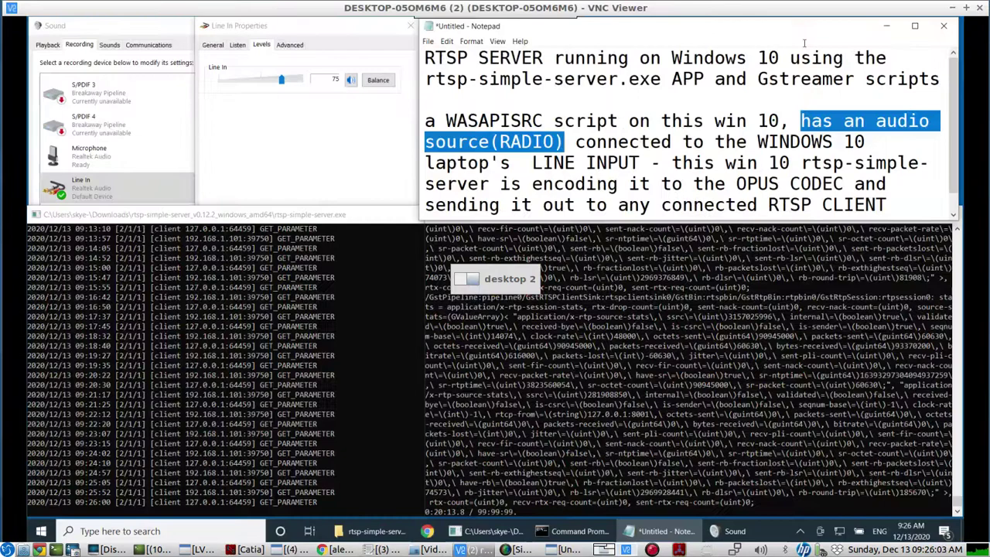
{"action": "mouse_move", "coordinate": [576, 142]}
{"action": "left_mouse_down"}
{"action": "mouse_move", "coordinate": [608, 143]}
{"action": "mouse_move", "coordinate": [640, 163]}
{"action": "left_mouse_up"}
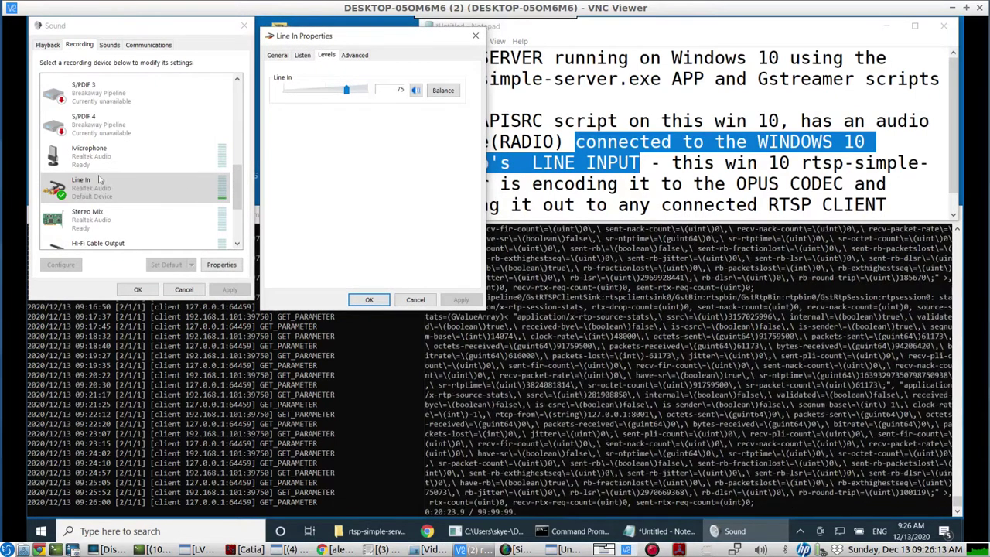
{"action": "mouse_move", "coordinate": [316, 34]}
{"action": "left_mouse_down"}
{"action": "mouse_move", "coordinate": [230, 29]}
{"action": "mouse_move", "coordinate": [253, 32]}
{"action": "left_mouse_up"}
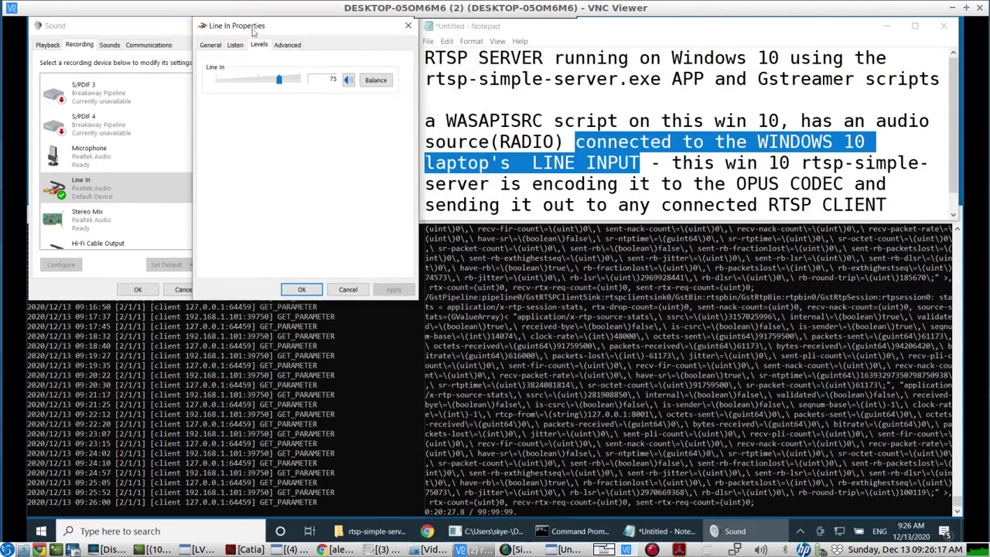
{"action": "left_click_drag", "start_coordinate": [670, 165], "coordinate": [877, 164]}
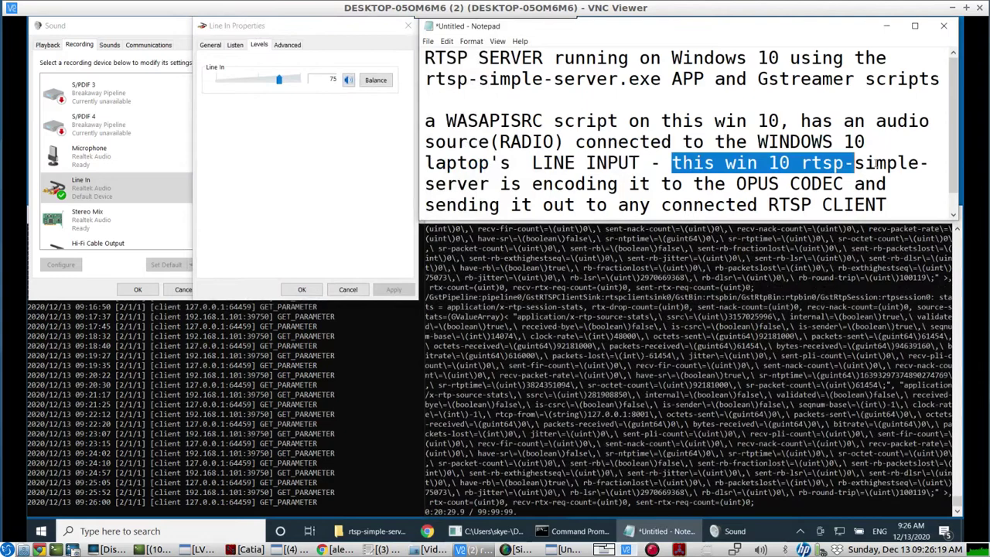
{"action": "left_click_drag", "start_coordinate": [936, 172], "coordinate": [926, 203]}
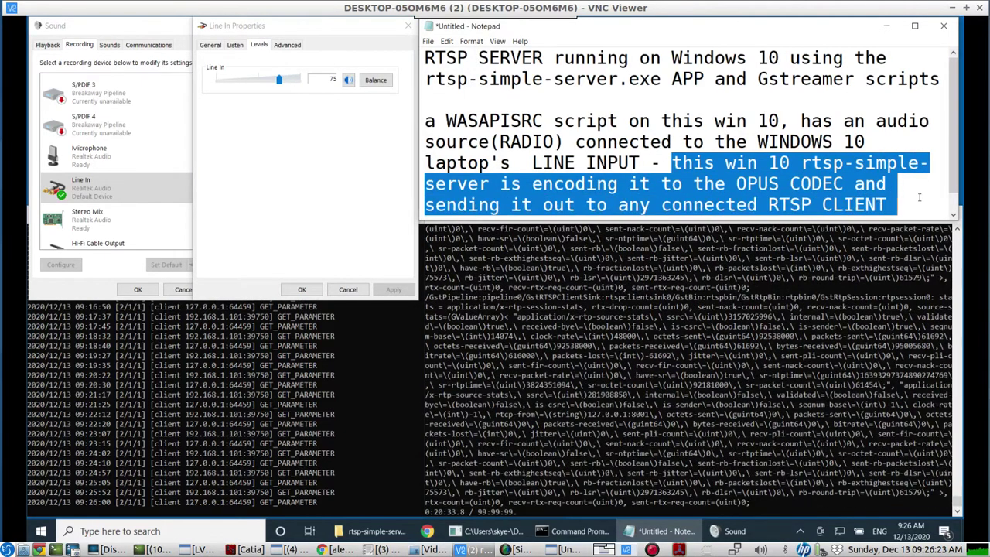
{"action": "key", "text": "ctrl+alt+Left"}
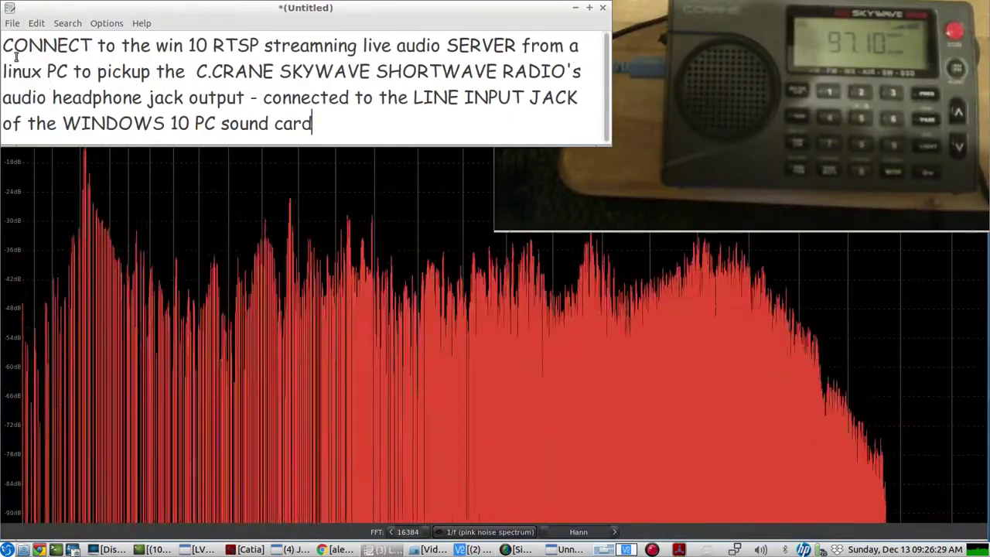
{"action": "mouse_move", "coordinate": [3, 46]}
{"action": "left_mouse_down"}
{"action": "mouse_move", "coordinate": [333, 71]}
{"action": "mouse_move", "coordinate": [584, 74]}
{"action": "mouse_move", "coordinate": [598, 90]}
{"action": "mouse_move", "coordinate": [519, 111]}
{"action": "left_mouse_up"}
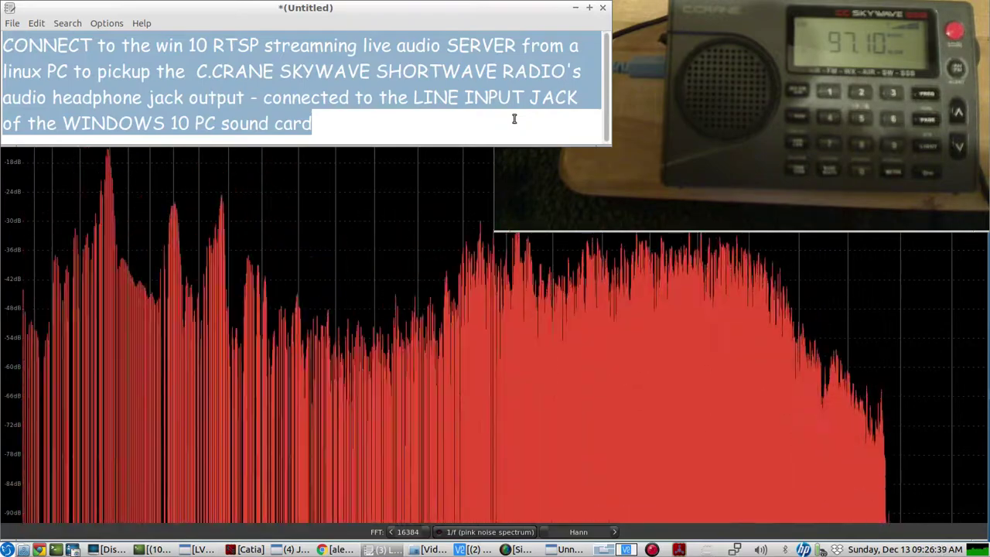
{"action": "left_click", "coordinate": [514, 118]}
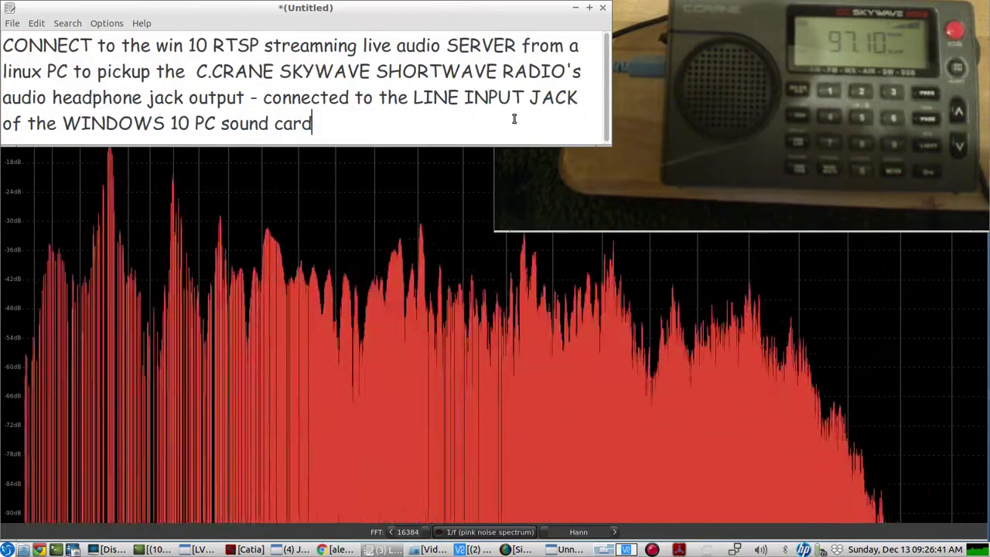